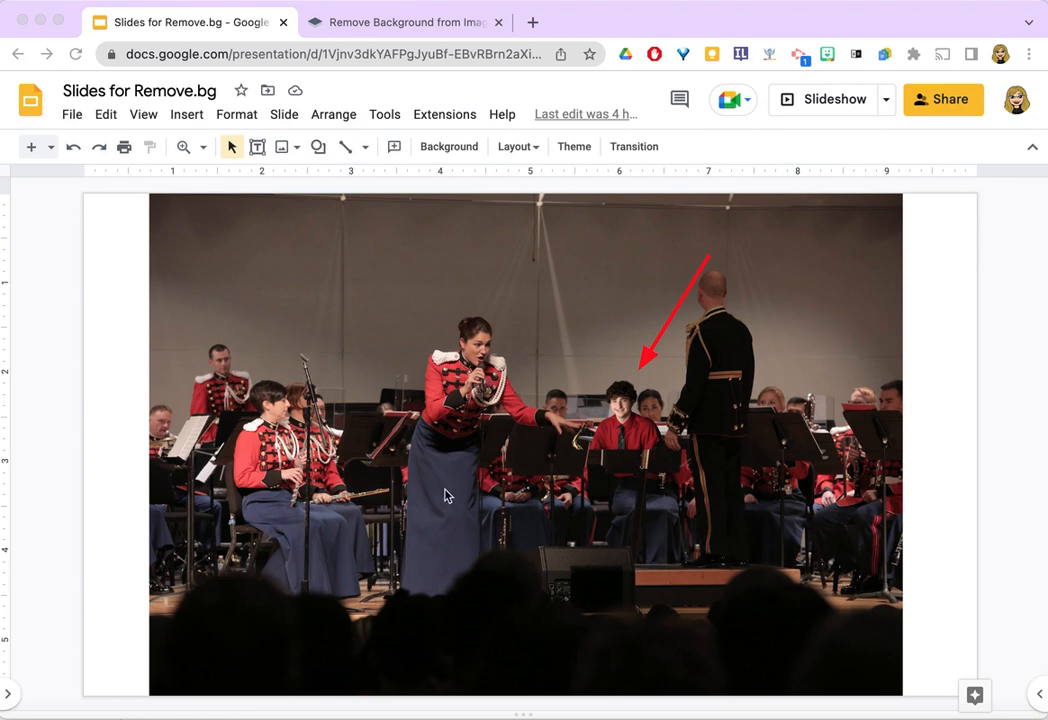
# - Page through the example photo slides as far as the Colosseum composite
pyautogui.press('Down')
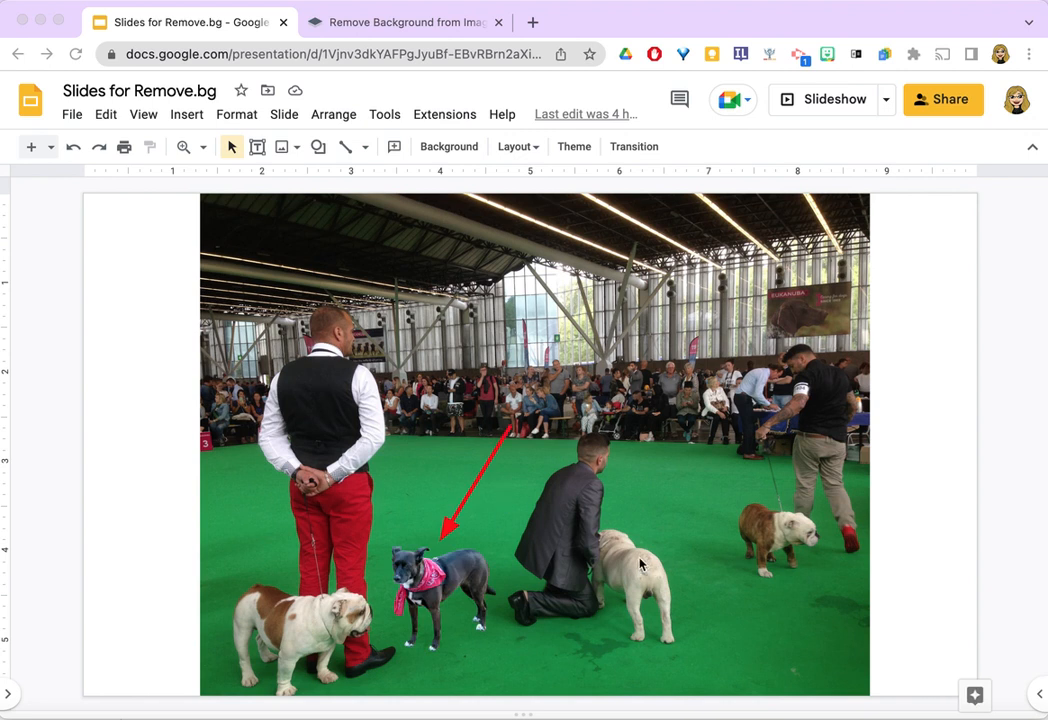
pyautogui.press('Down')
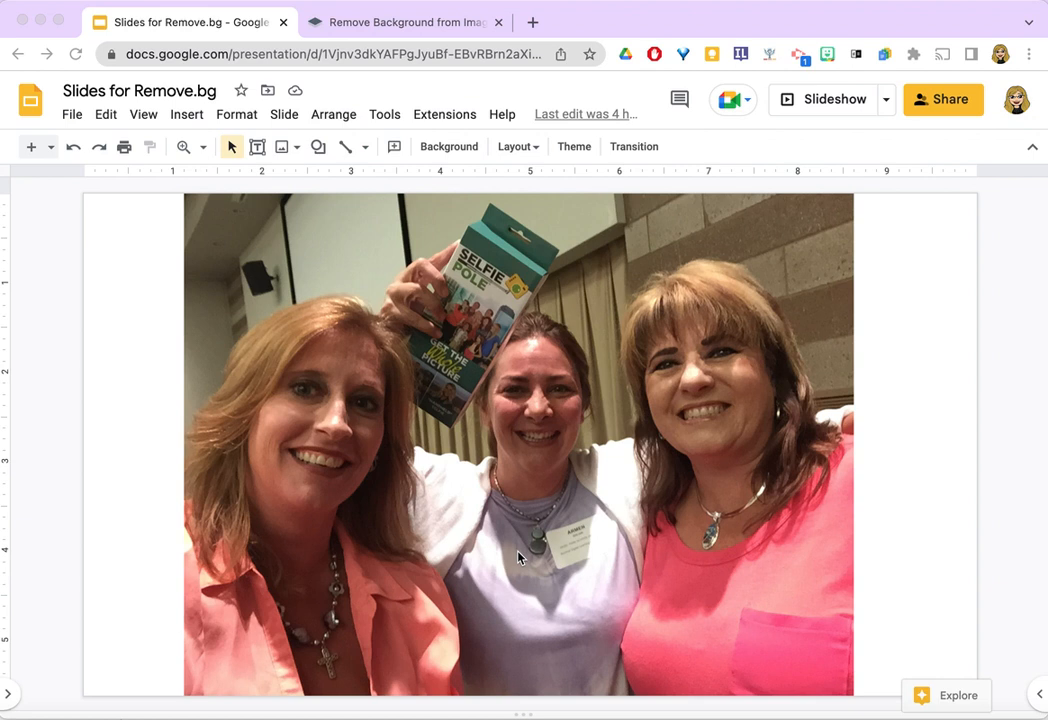
pyautogui.press('Down')
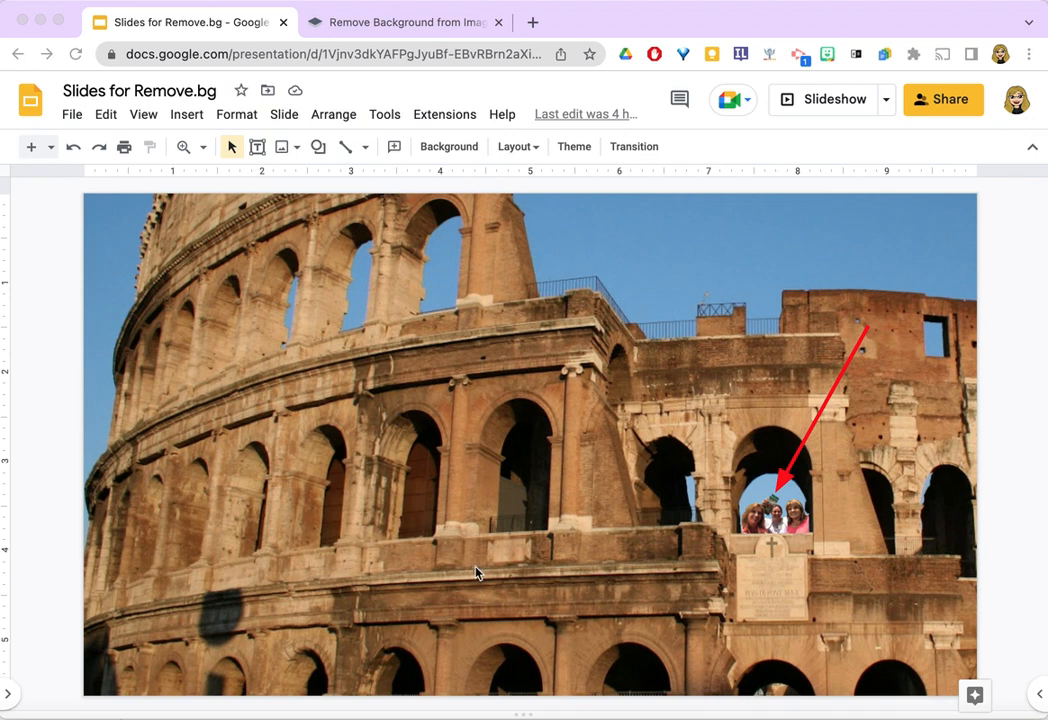
# - Switch to remove.bg and upload IMG_6150.jpg from the Remove BG folder in Pictures
pyautogui.click(393, 22)
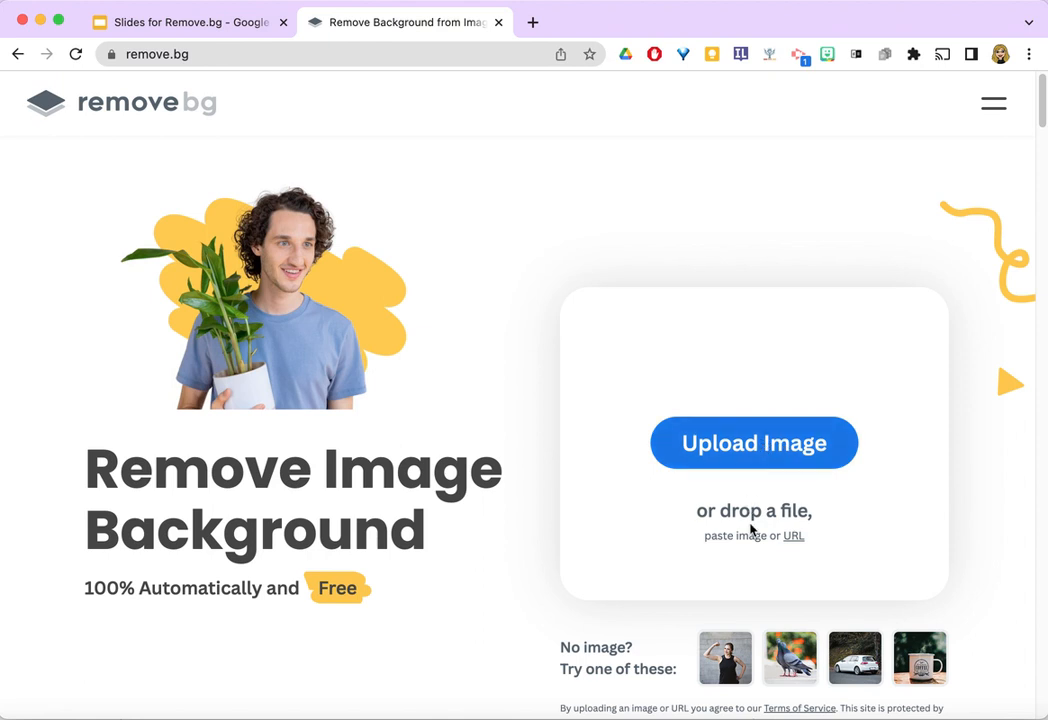
pyautogui.click(748, 446)
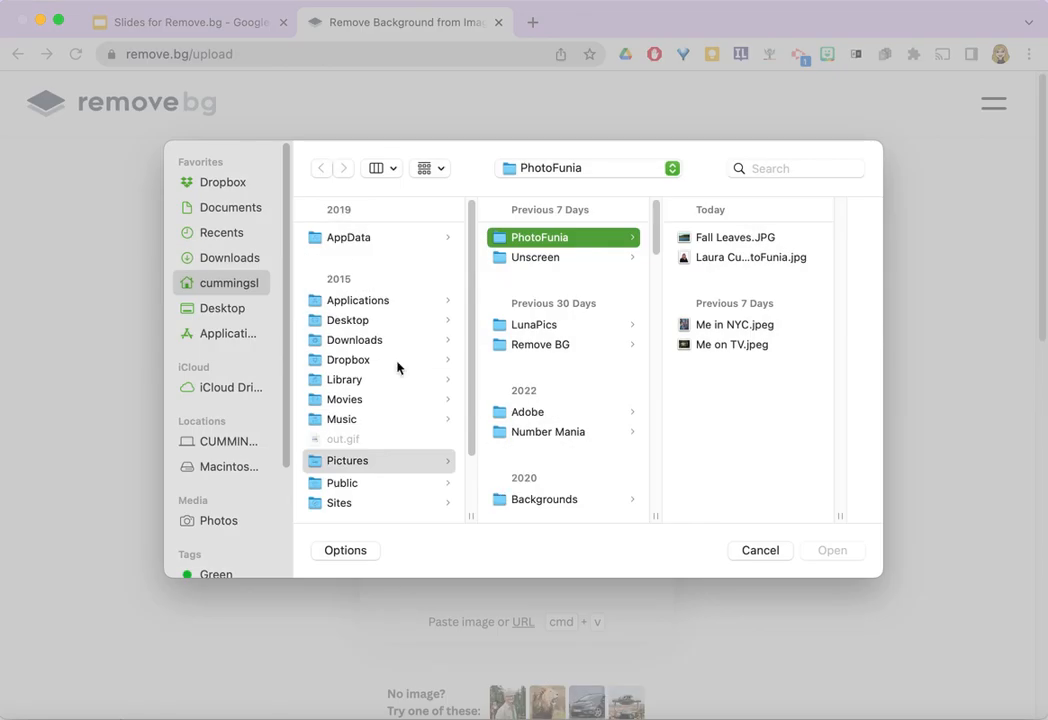
pyautogui.click(543, 346)
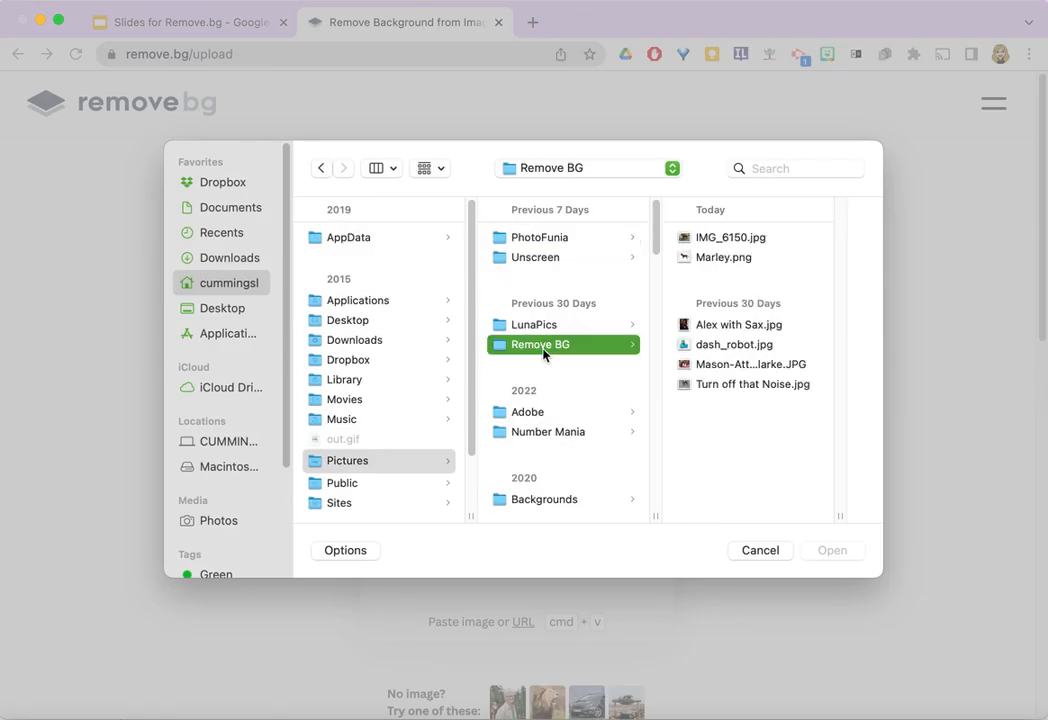
pyautogui.click(705, 238)
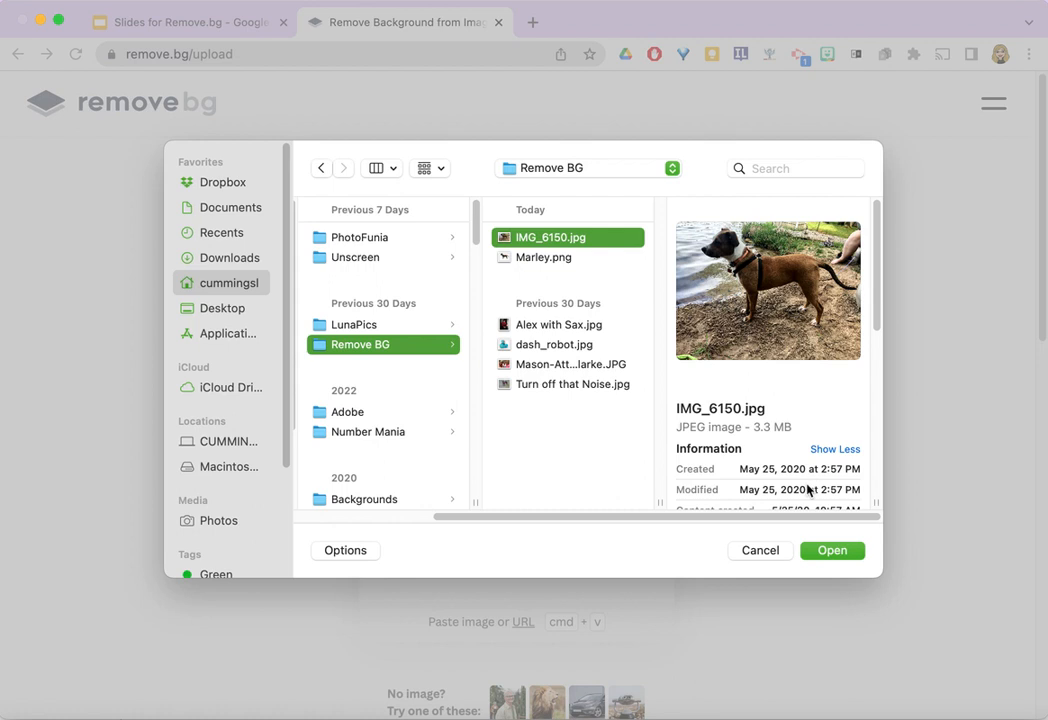
pyautogui.click(834, 551)
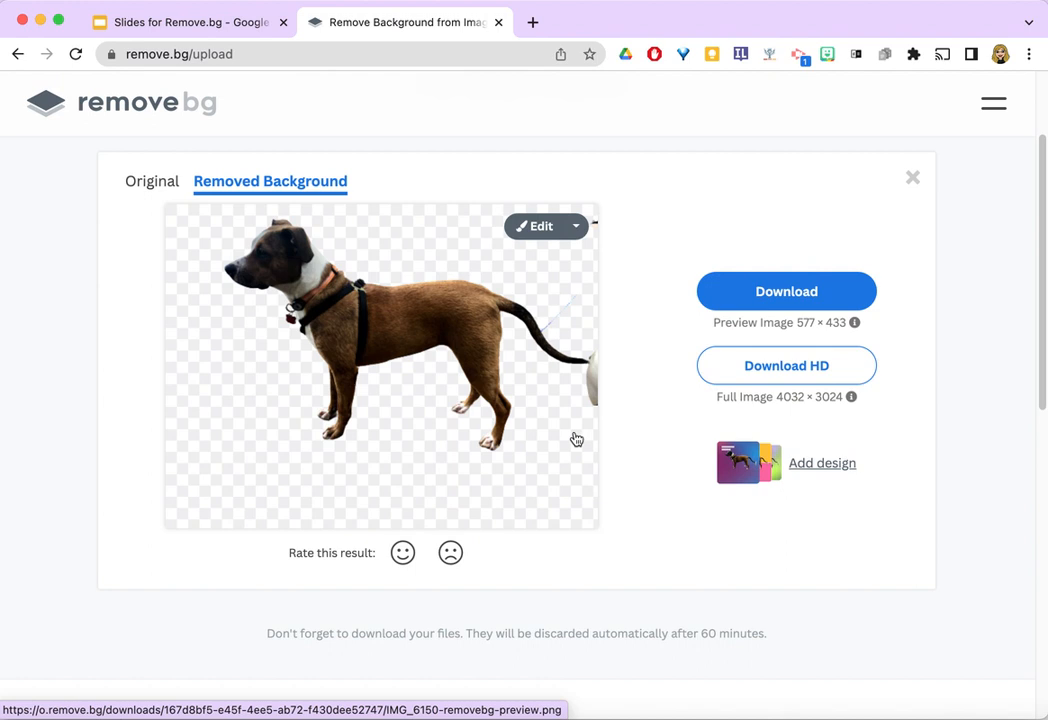
# - Erase the leftover white object and the thin line beside the dog's tail, using a much smaller eraser brush
pyautogui.click(544, 225)
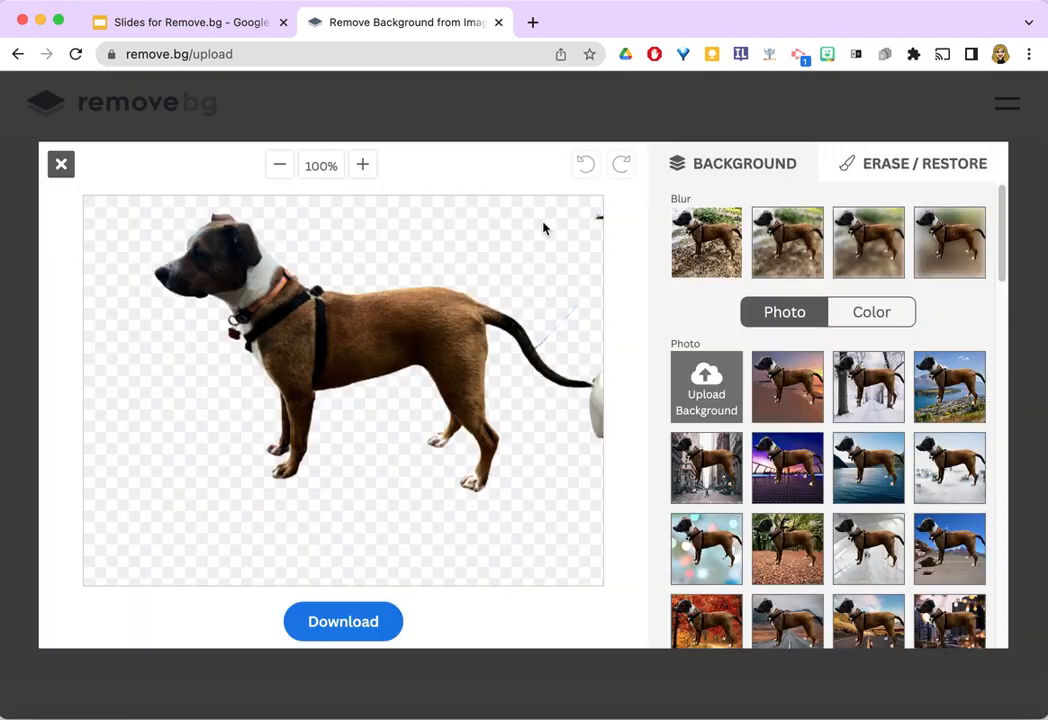
pyautogui.click(905, 164)
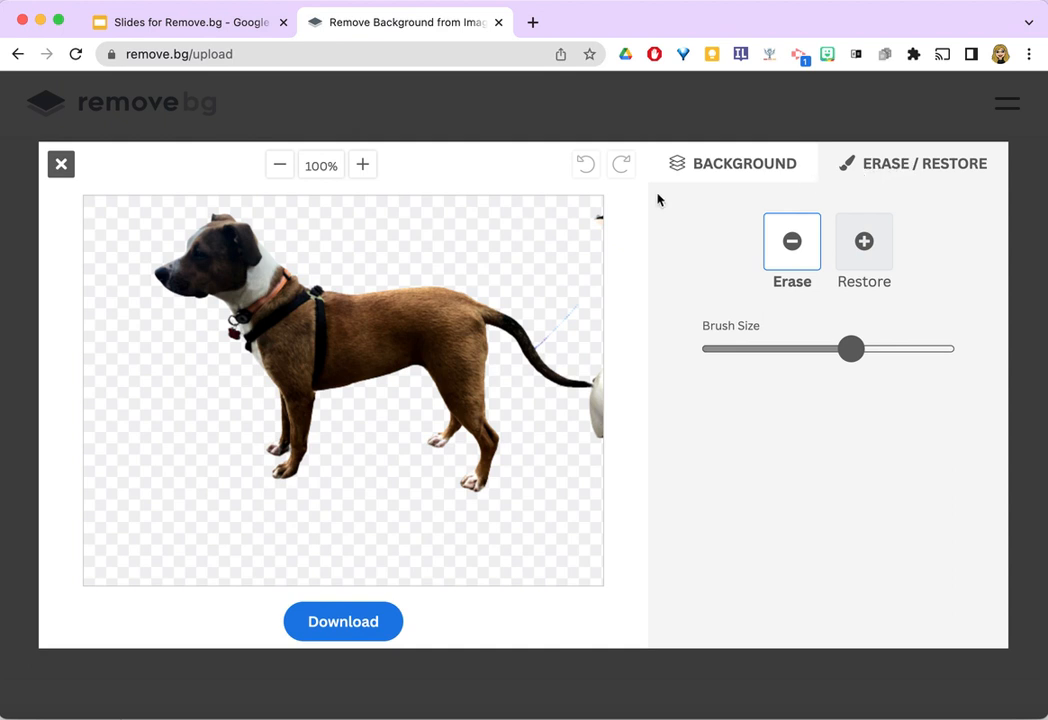
pyautogui.click(363, 165)
pyautogui.click(363, 165)
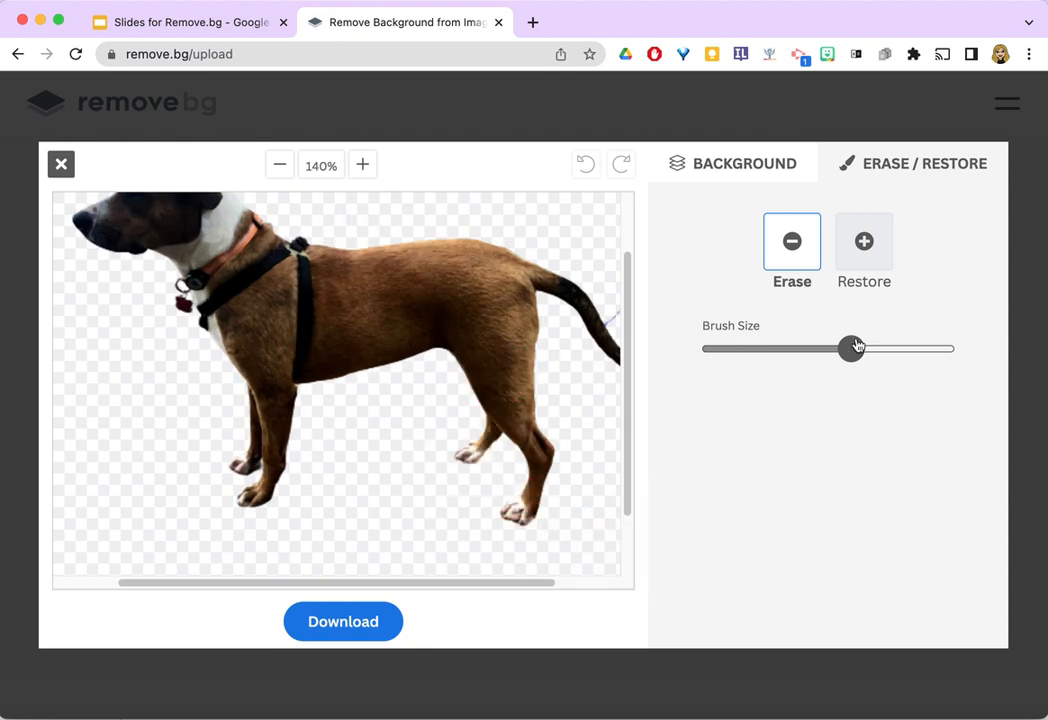
pyautogui.moveTo(852, 349); pyautogui.dragTo(728, 349)
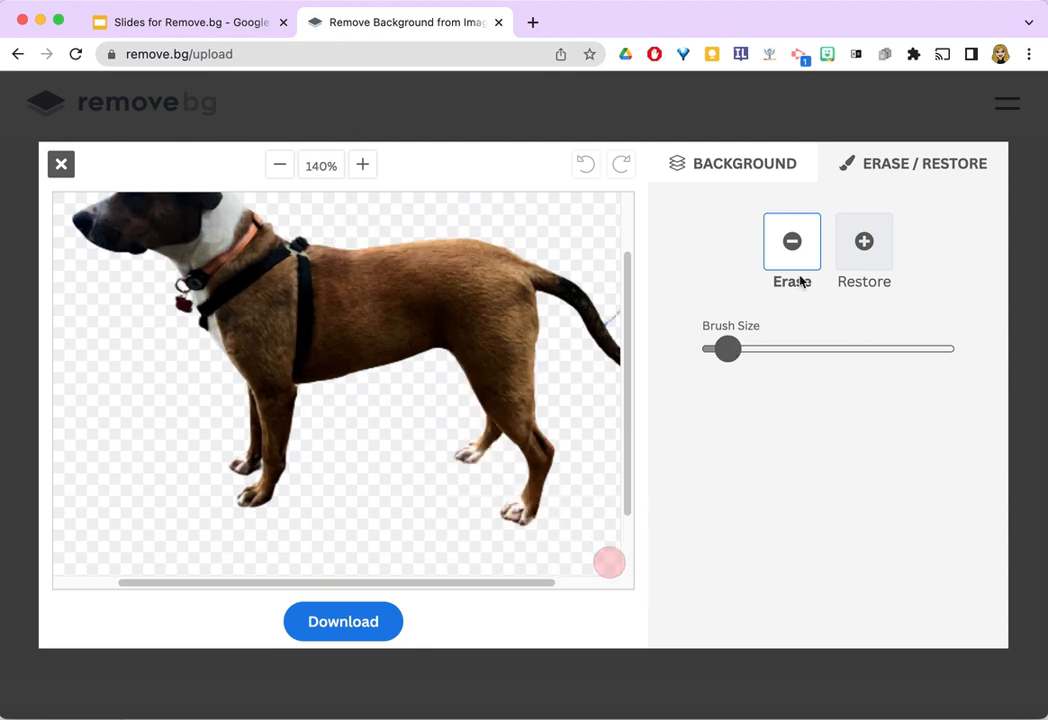
pyautogui.moveTo(531, 584); pyautogui.dragTo(659, 600)
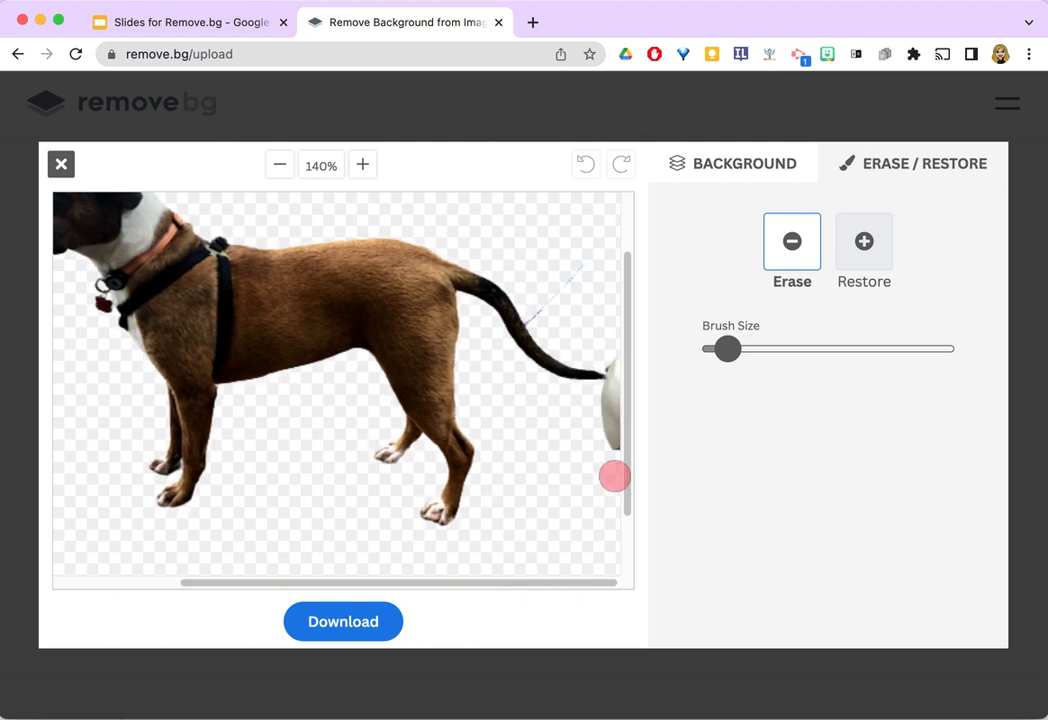
pyautogui.moveTo(617, 424); pyautogui.dragTo(622, 381)
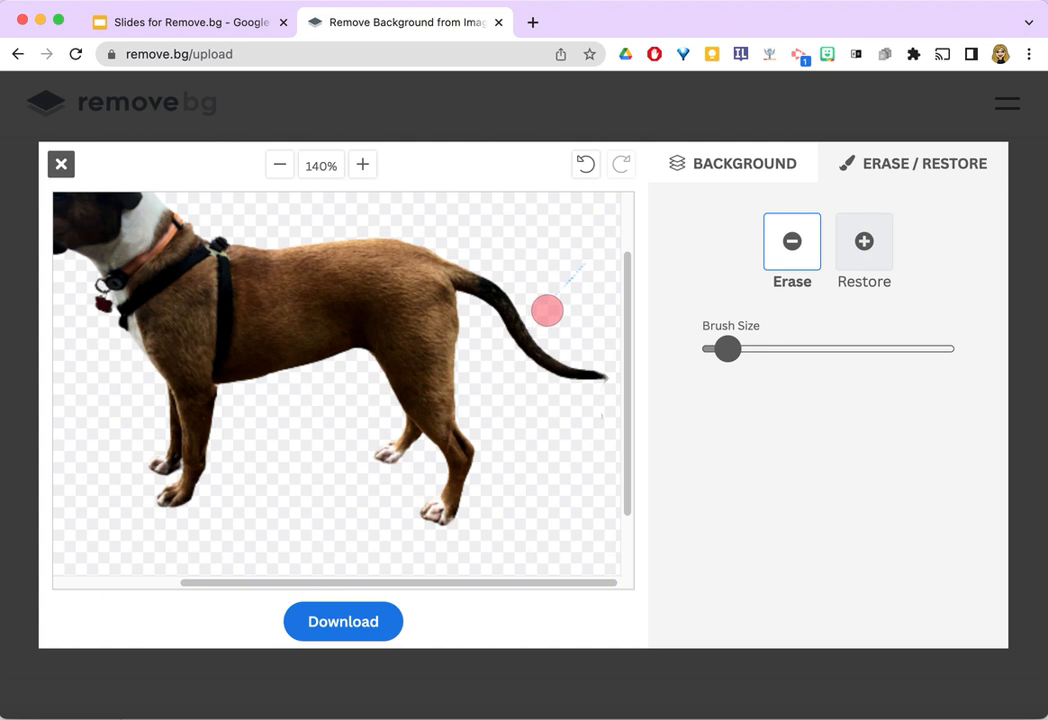
pyautogui.moveTo(547, 309); pyautogui.dragTo(613, 239)
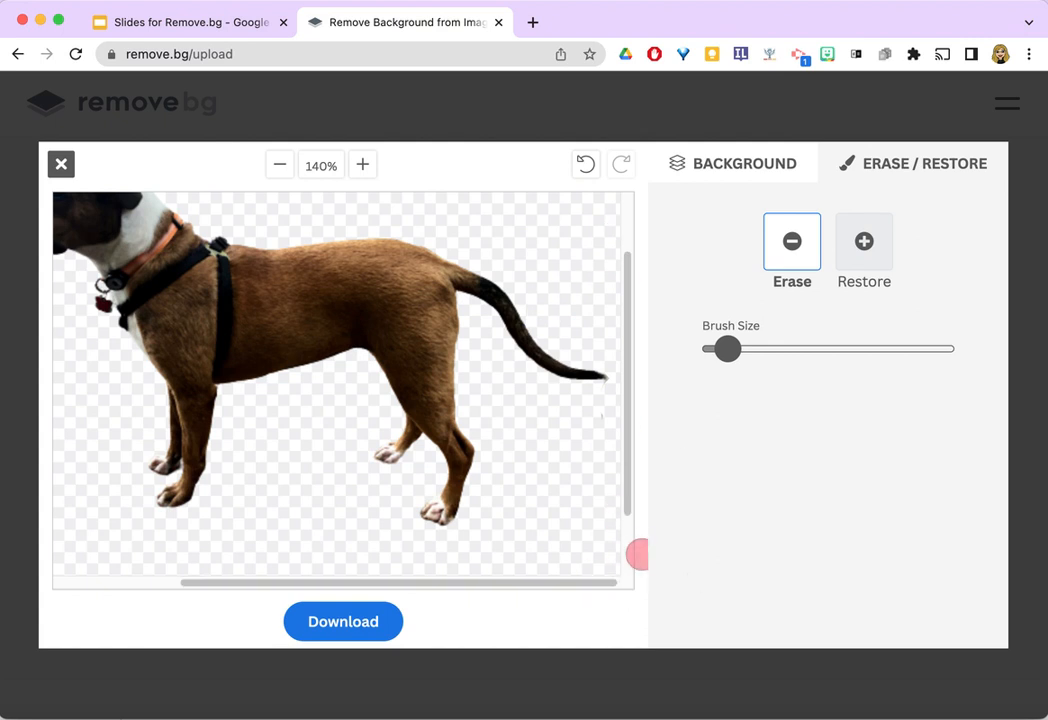
pyautogui.click(280, 167)
pyautogui.click(281, 168)
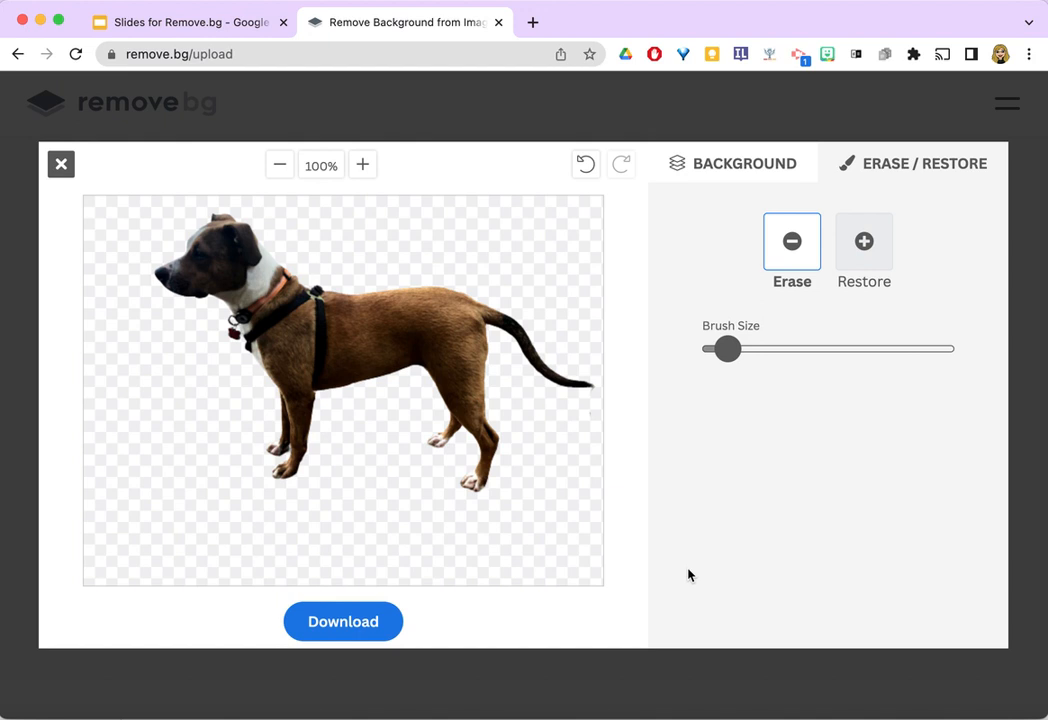
# - Download the edited cutout to the Downloads folder as "Marley Transparent"
pyautogui.click(342, 622)
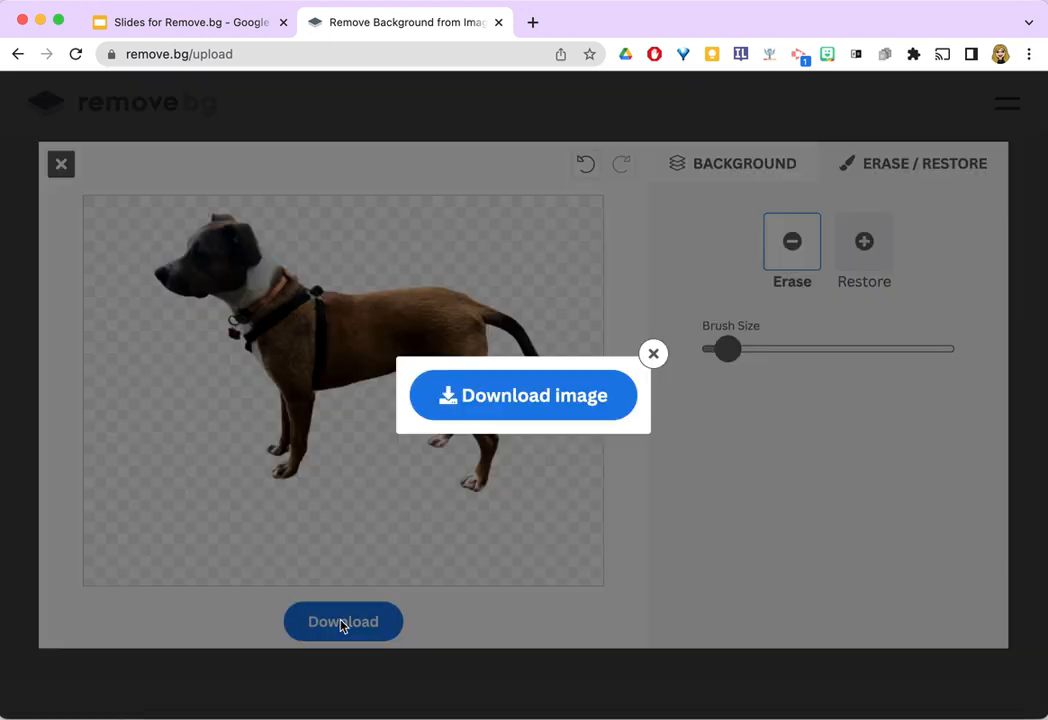
pyautogui.click(516, 388)
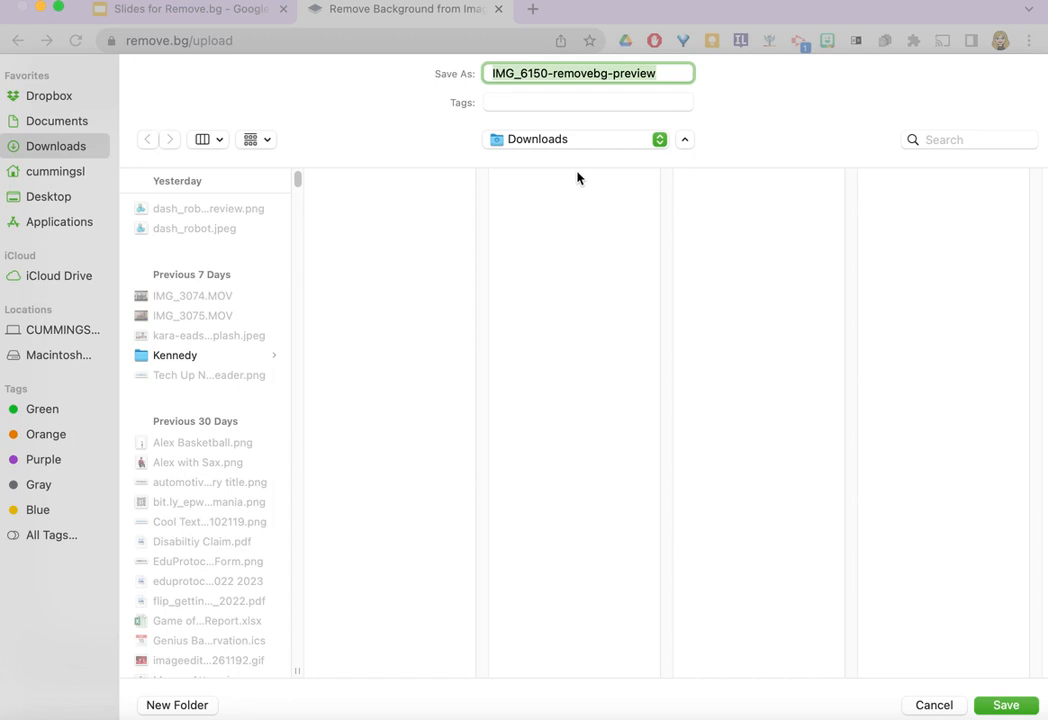
pyautogui.write('Marley Transp')
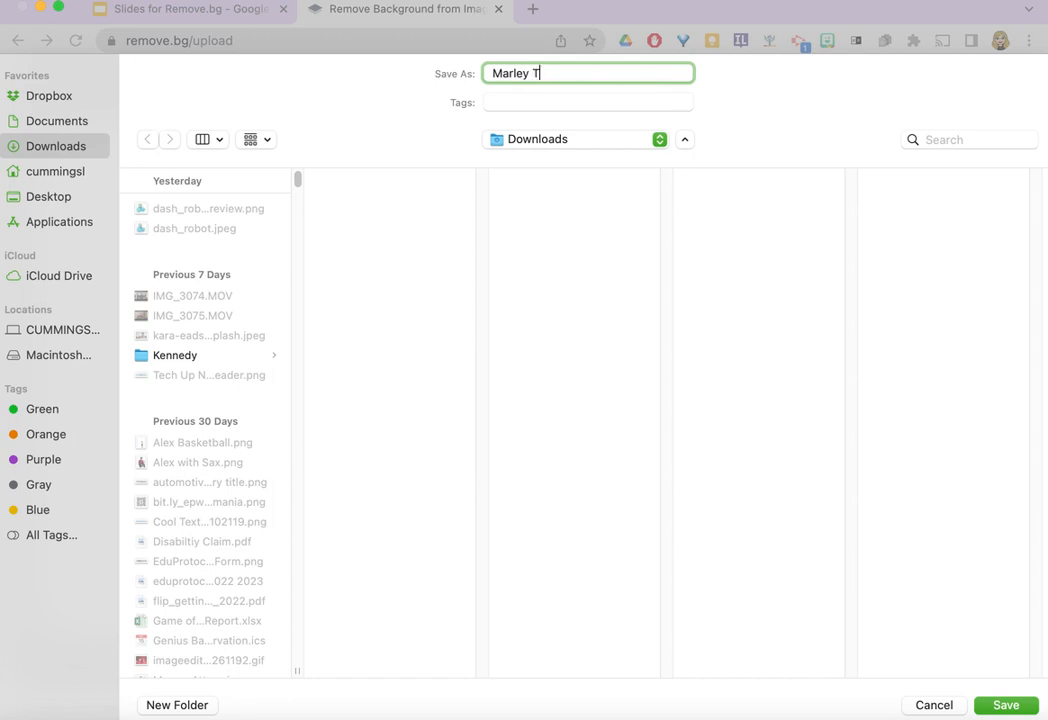
pyautogui.write('arent')
pyautogui.click(1006, 705)
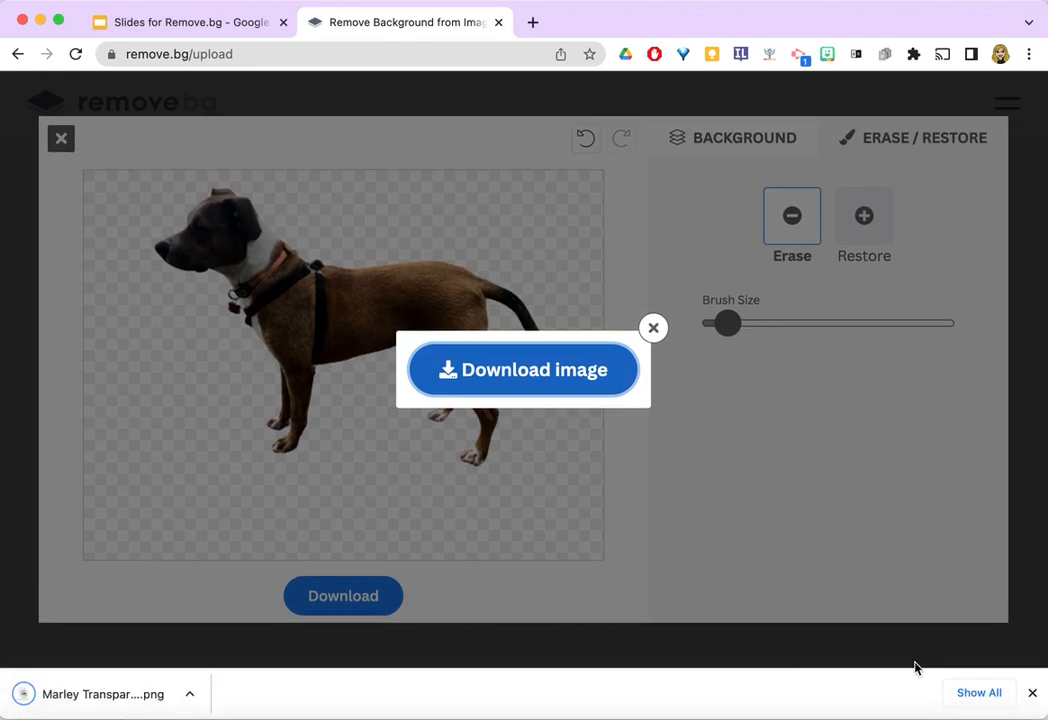
pyautogui.click(1034, 693)
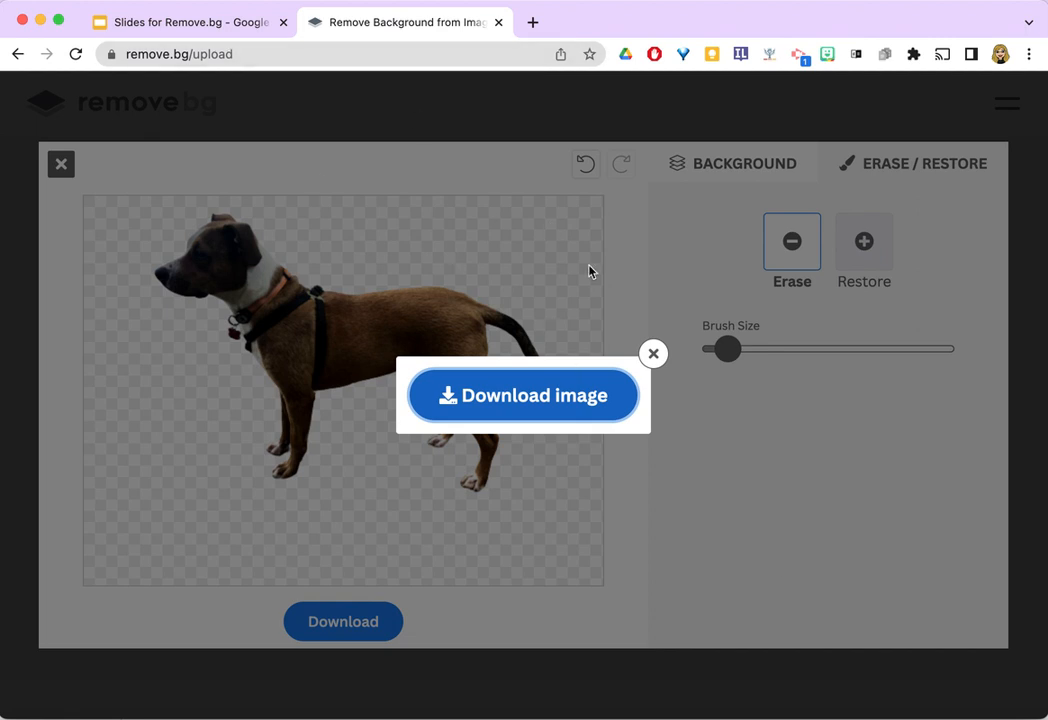
pyautogui.click(653, 353)
# - Switch to the Google Slides presentation and insert Marley Transparent.png from Downloads onto the red barn slide
pyautogui.click(152, 22)
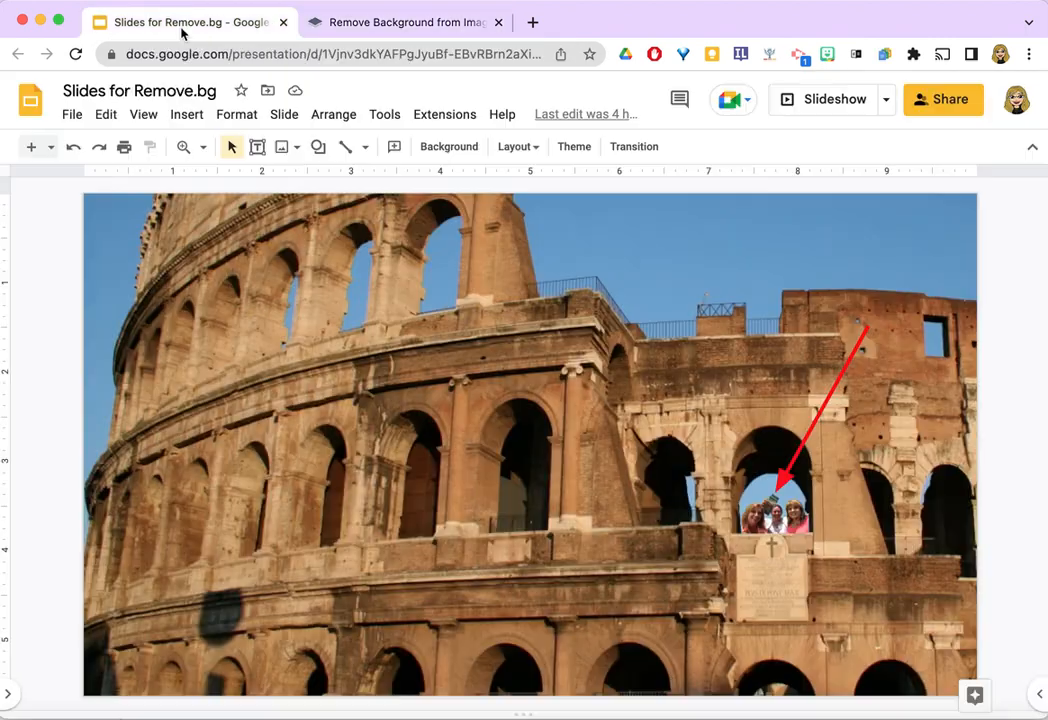
pyautogui.scroll(-2, 342, 432)
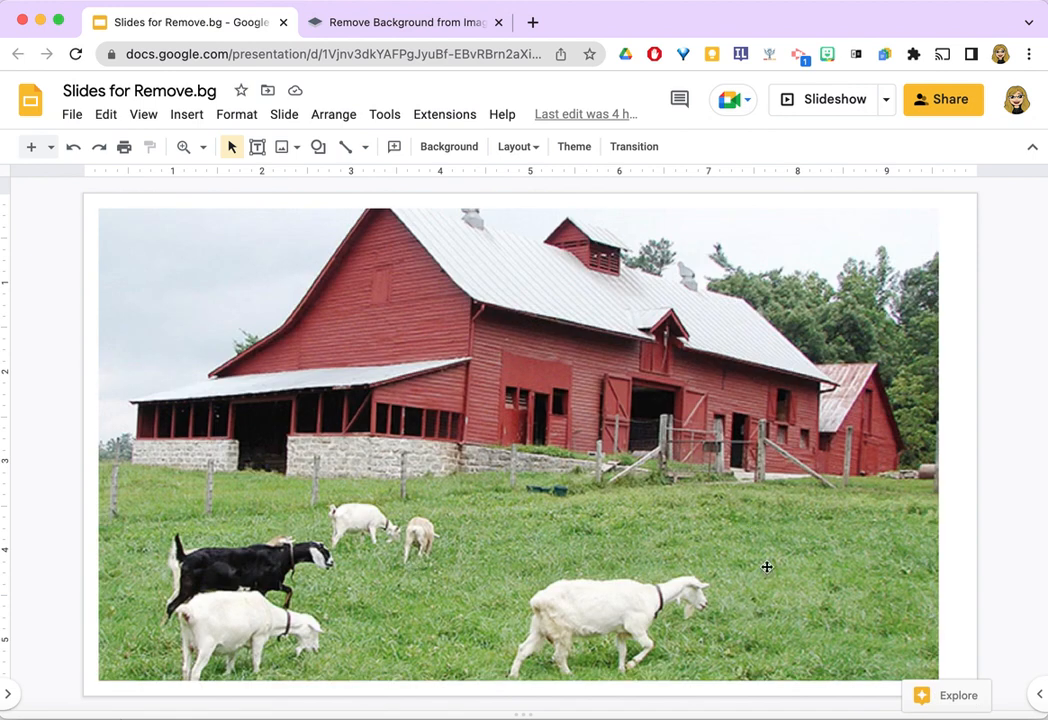
pyautogui.moveTo(940, 718)
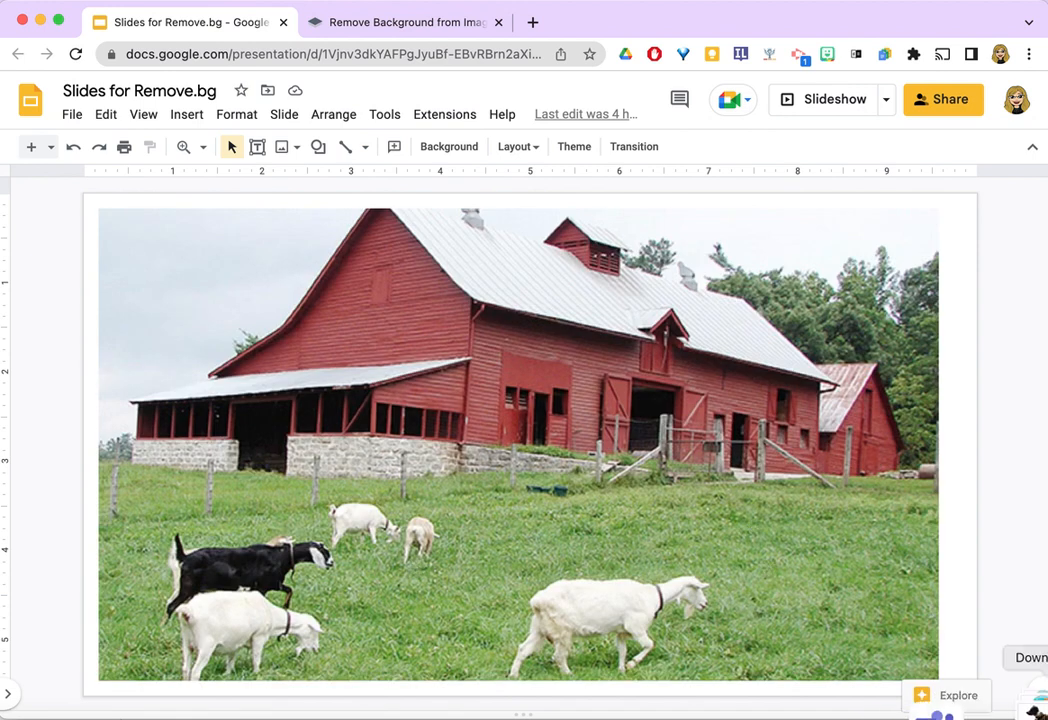
pyautogui.click(1035, 705)
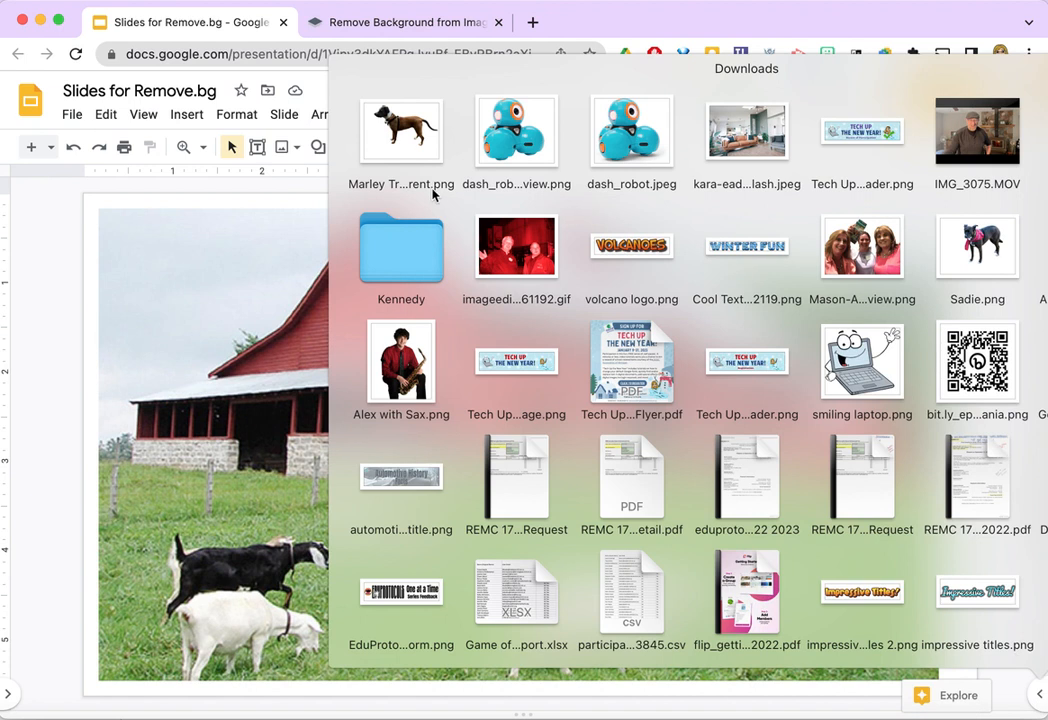
pyautogui.moveTo(400, 117); pyautogui.dragTo(562, 507)
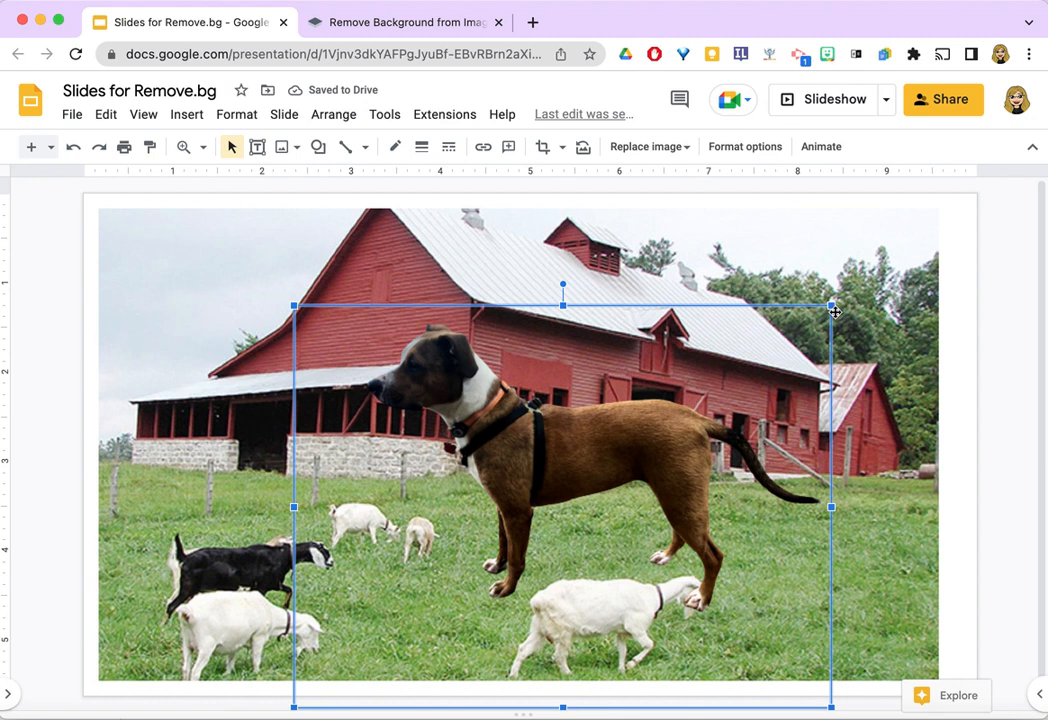
# - Shrink the dog image proportionally to about 2.2 inches wide and place it on the grass between the goats
pyautogui.moveTo(647, 425); pyautogui.dragTo(463, 573)
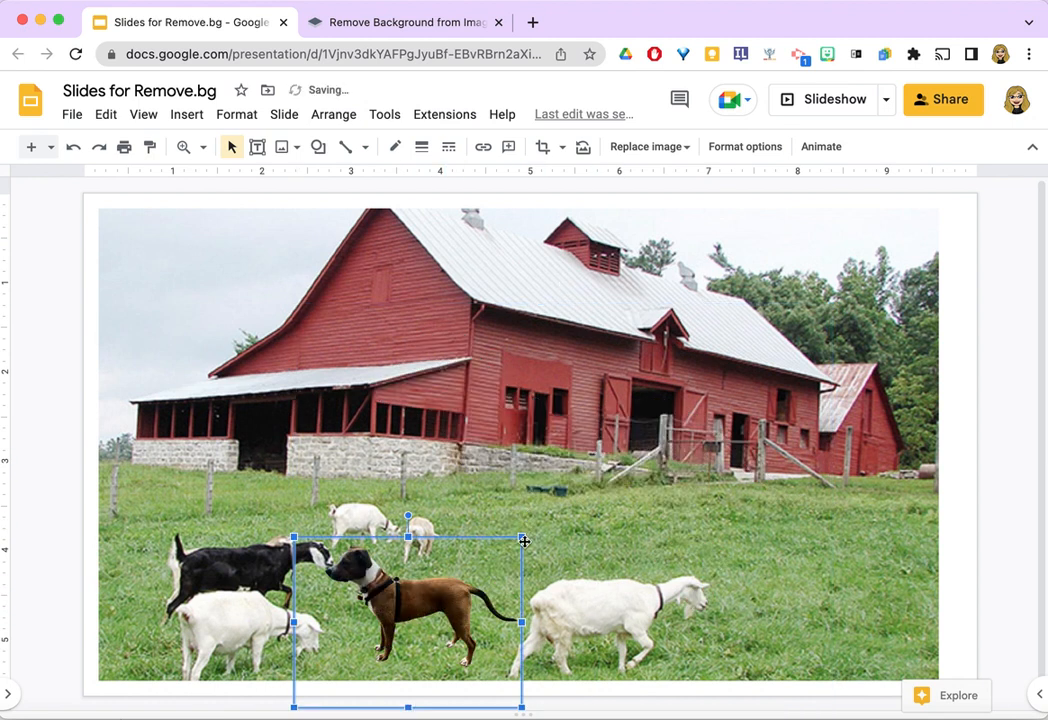
pyautogui.moveTo(522, 537); pyautogui.dragTo(487, 564)
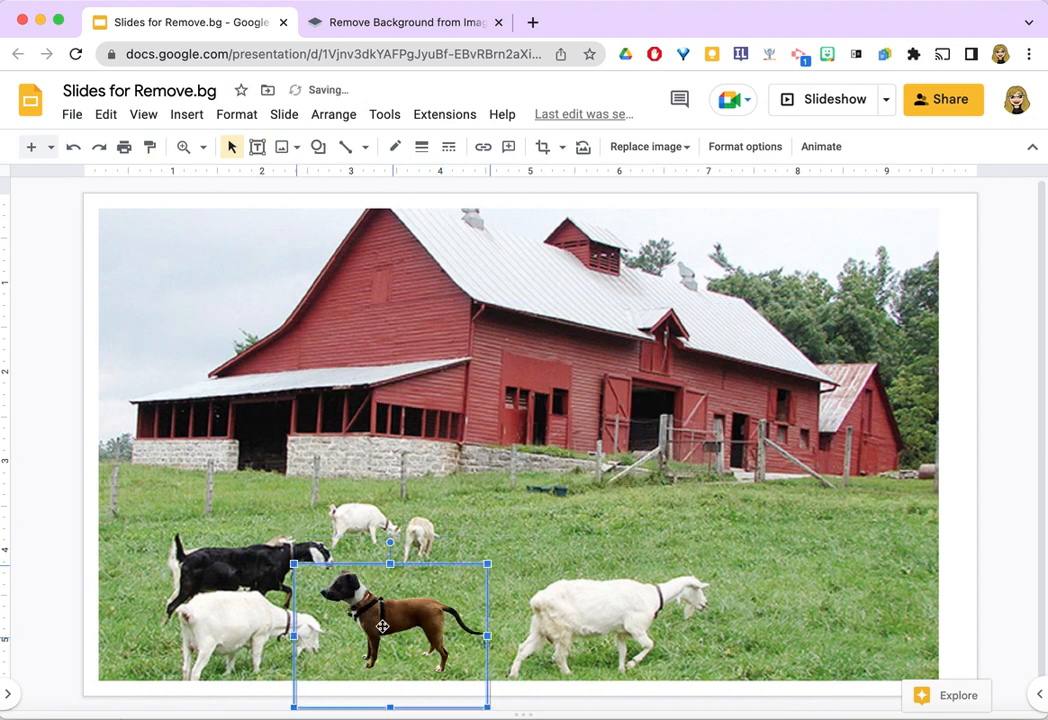
pyautogui.moveTo(400, 593); pyautogui.dragTo(415, 561)
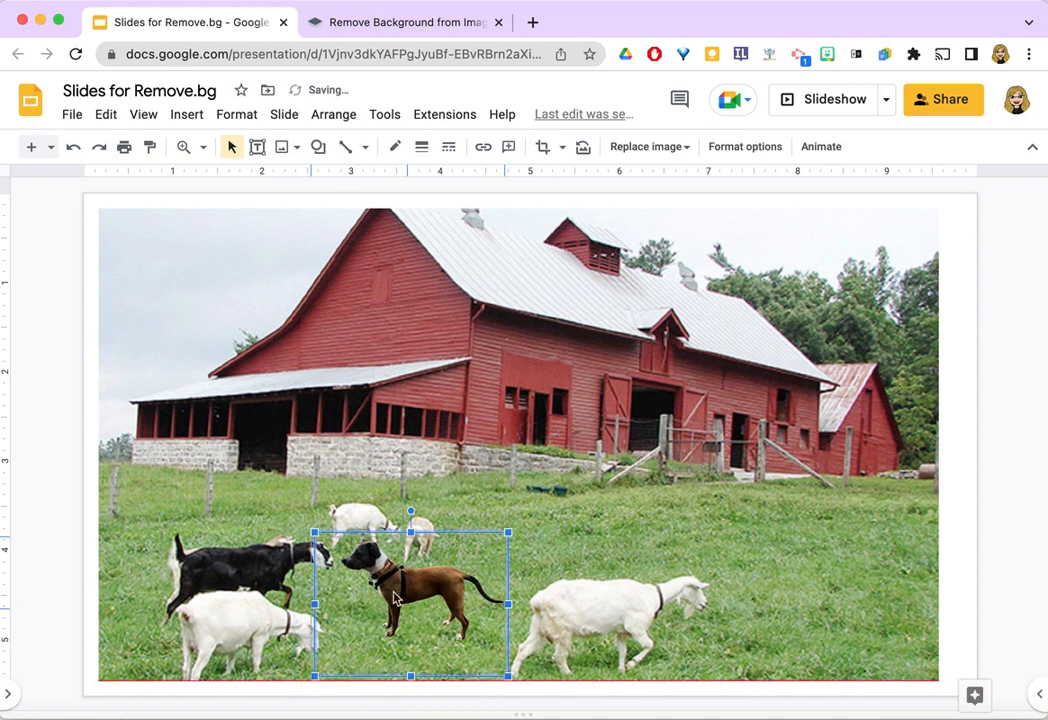